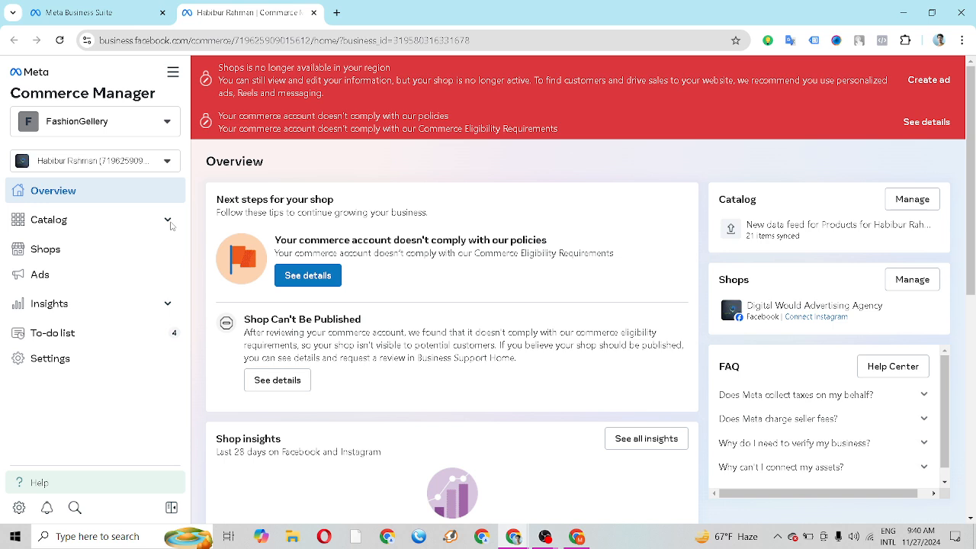
# Open the catalog's data sources and examine the data feeds, supplementary feeds, and country and language feeds
pyautogui.click(169, 223)
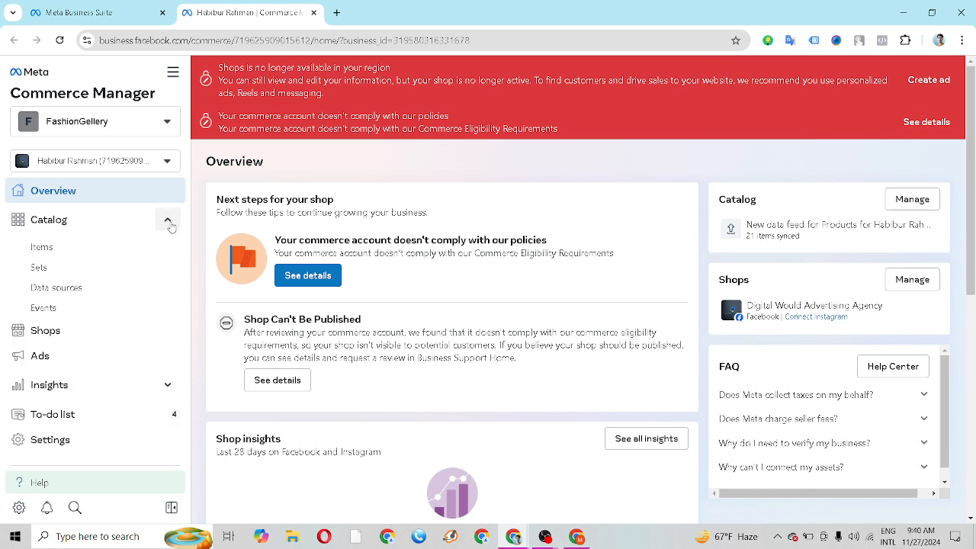
pyautogui.click(94, 292)
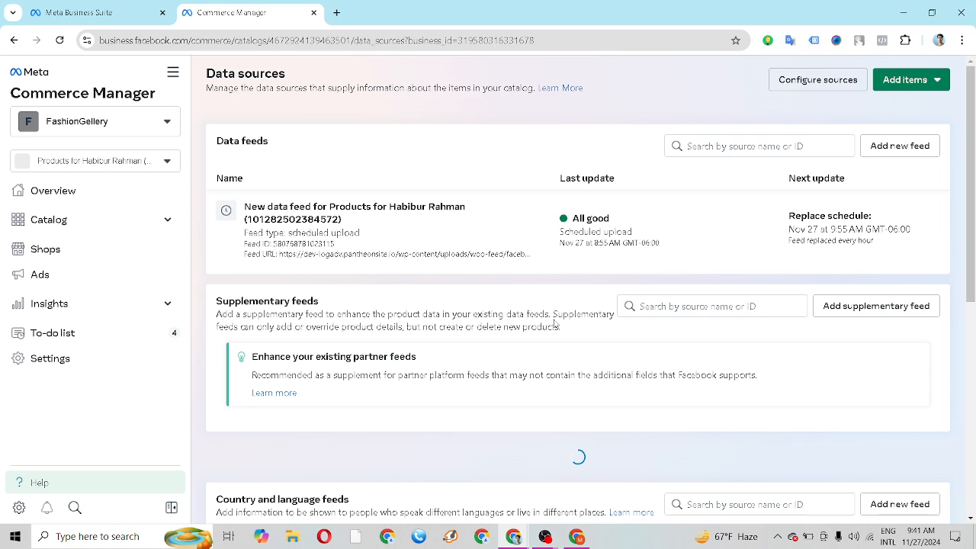
pyautogui.scroll(-3, 770, 360)
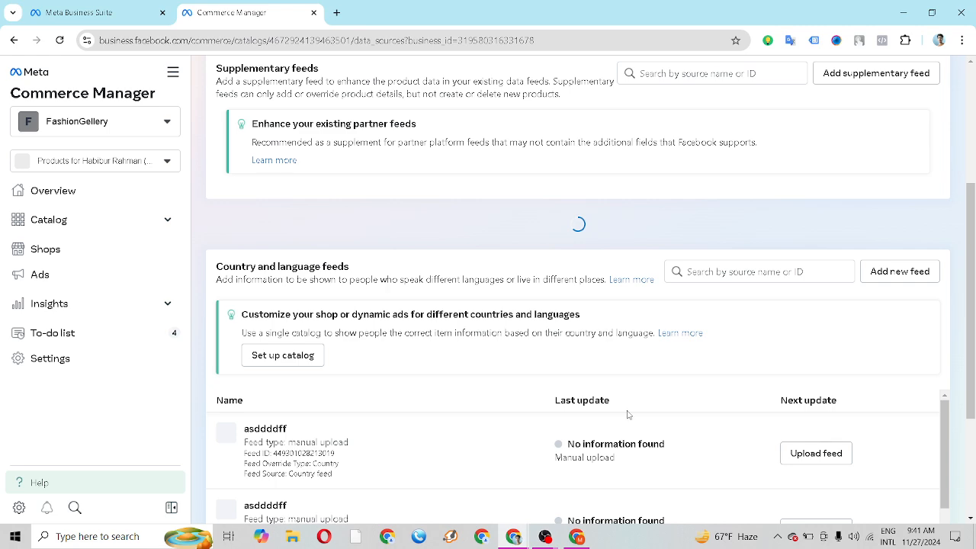
pyautogui.scroll(-5, 630, 404)
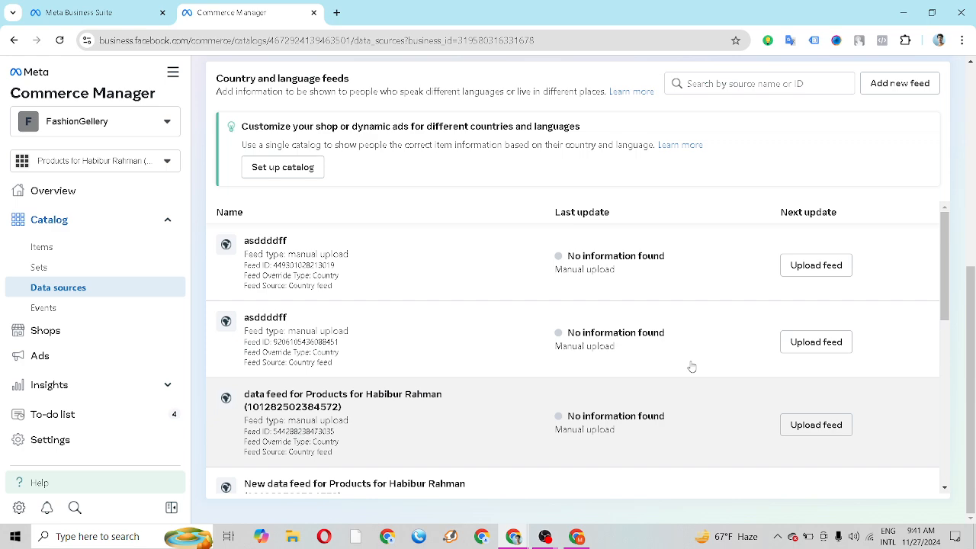
pyautogui.scroll(-10, 691, 367)
pyautogui.scroll(5, 704, 435)
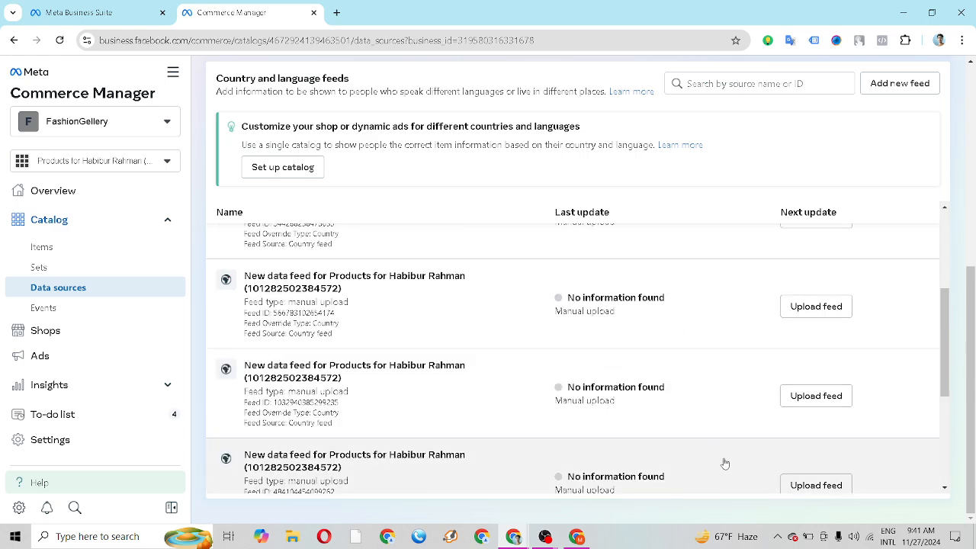
pyautogui.scroll(-3, 676, 415)
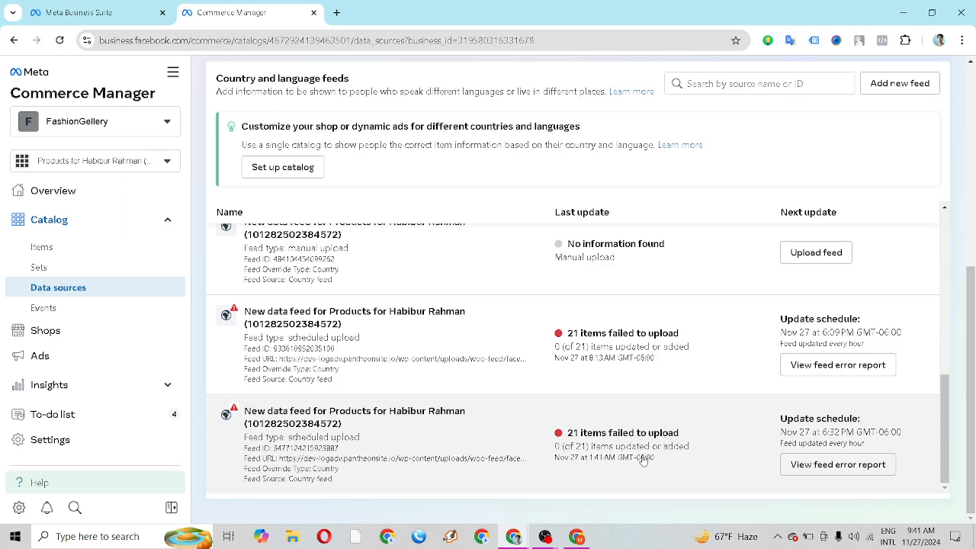
pyautogui.scroll(4, 654, 439)
pyautogui.scroll(-4, 653, 453)
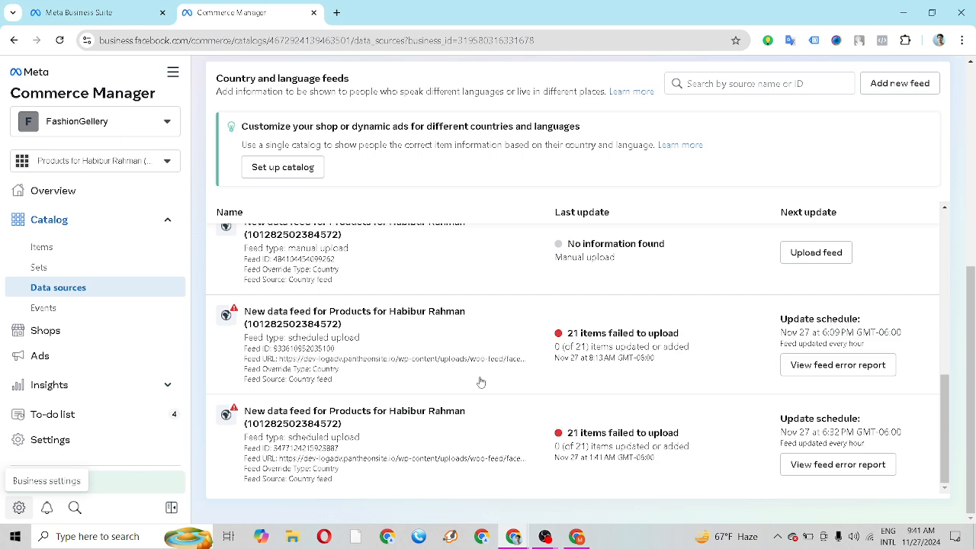
pyautogui.scroll(5, 481, 381)
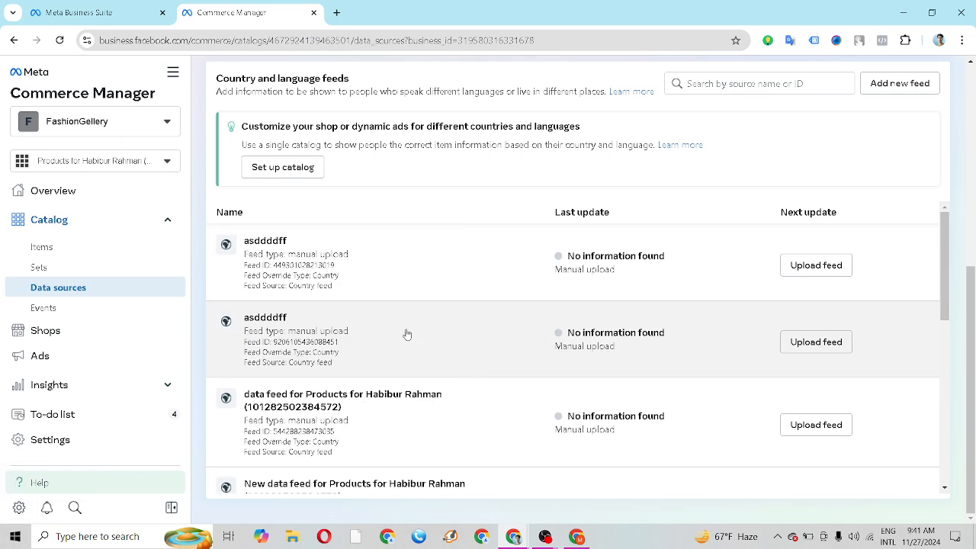
pyautogui.scroll(3, 372, 311)
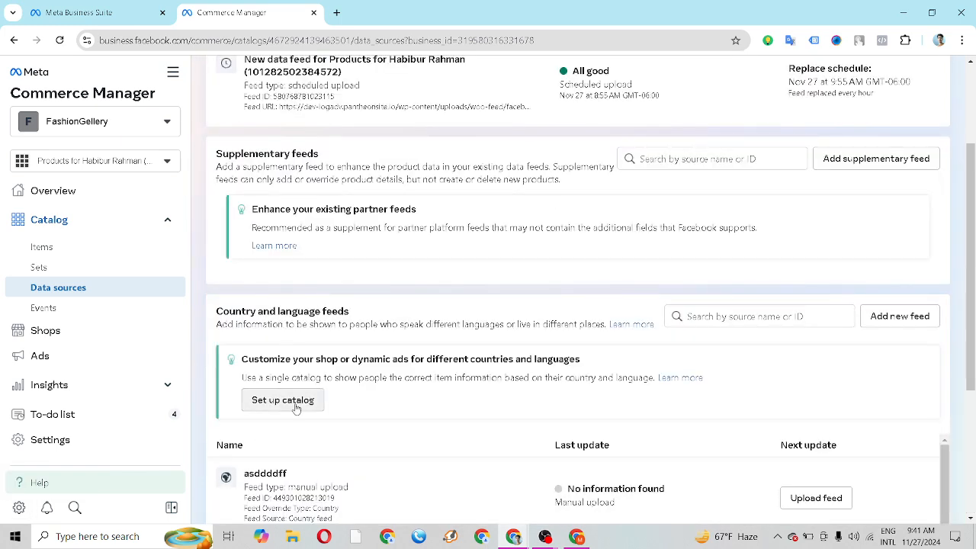
# Switch to the WordPress dashboard and search the plugin directory for "CTX"
pyautogui.click(577, 537)
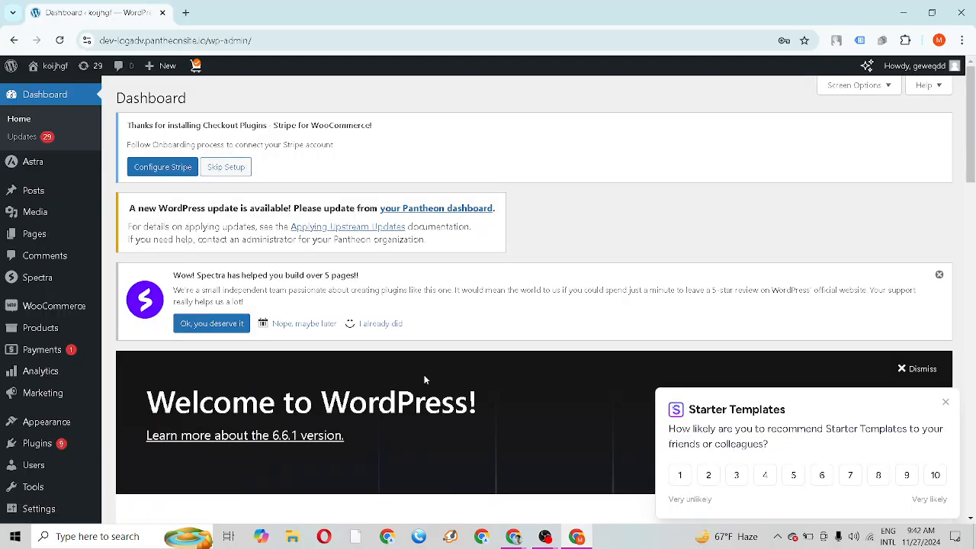
pyautogui.moveTo(55, 444)
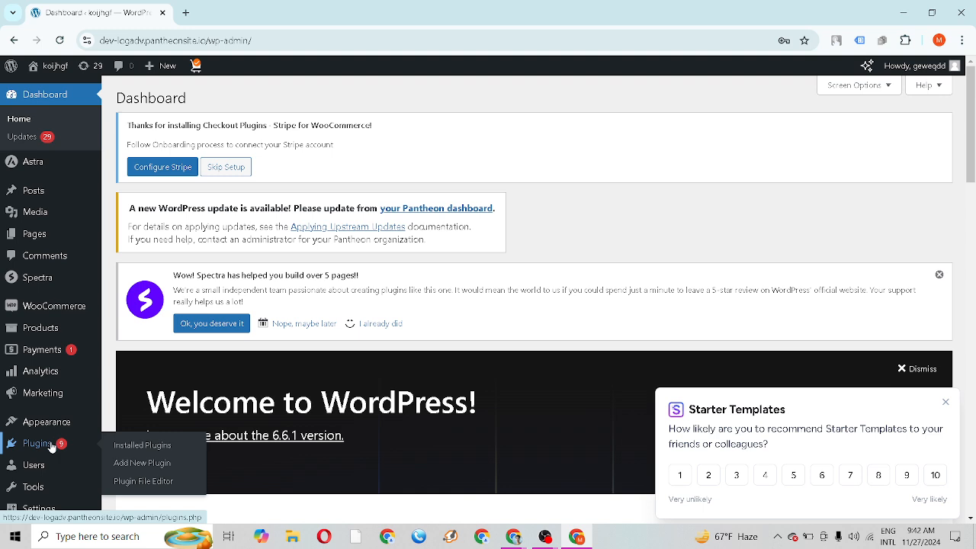
pyautogui.click(122, 468)
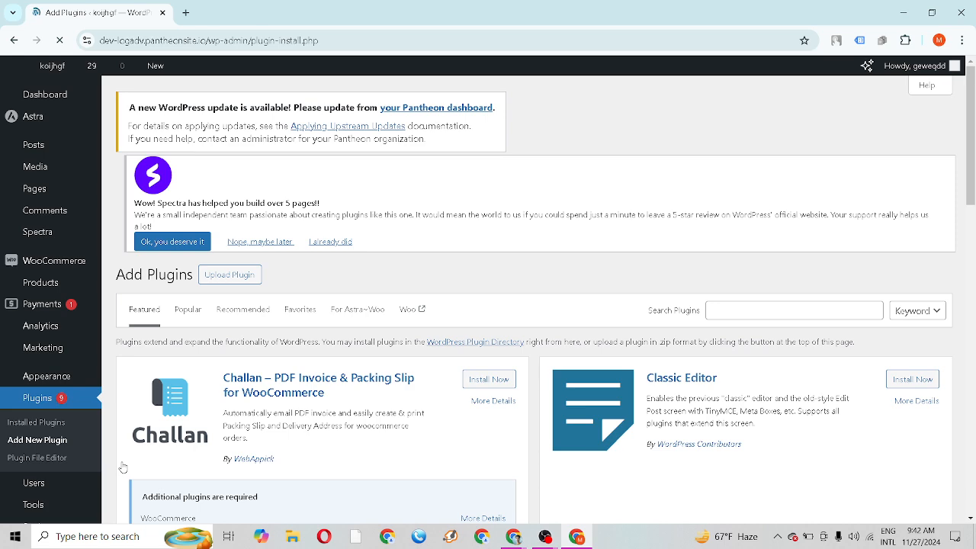
pyautogui.click(732, 286)
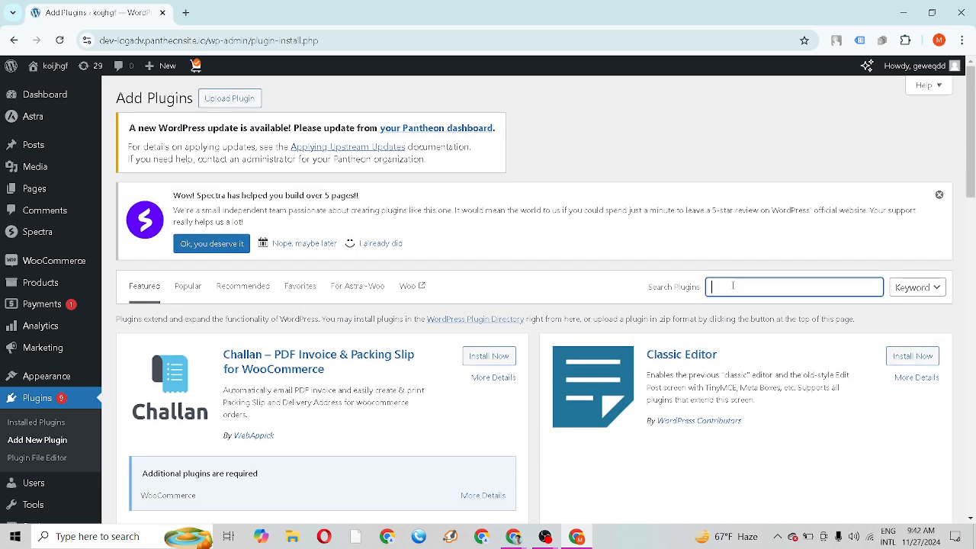
pyautogui.write('CTX')
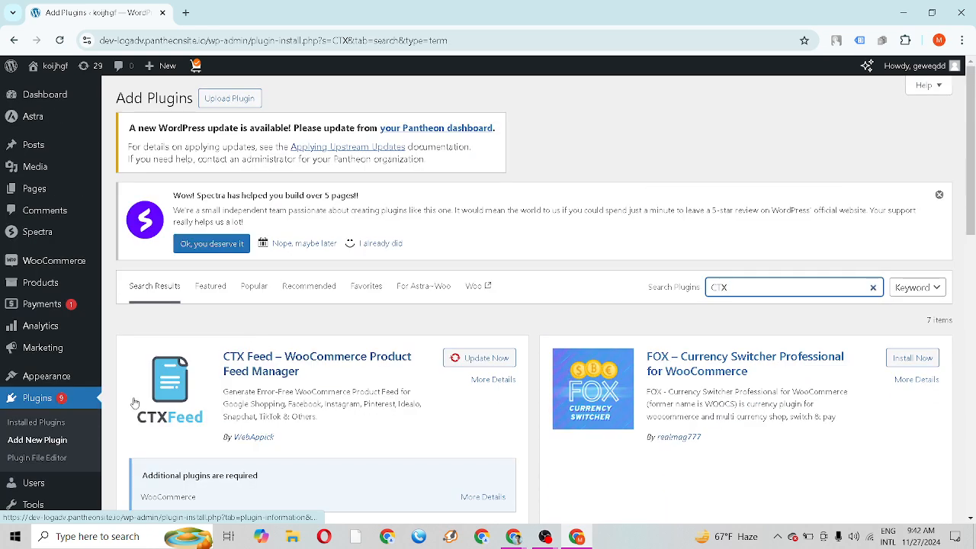
# Start making a new product feed with the CTX Feed plugin
pyautogui.scroll(-10, 41, 496)
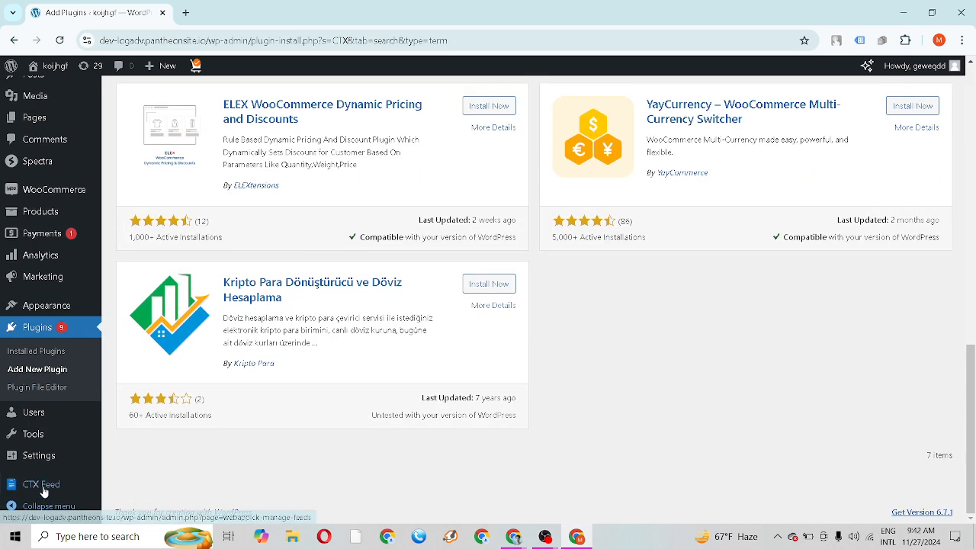
pyautogui.moveTo(45, 491)
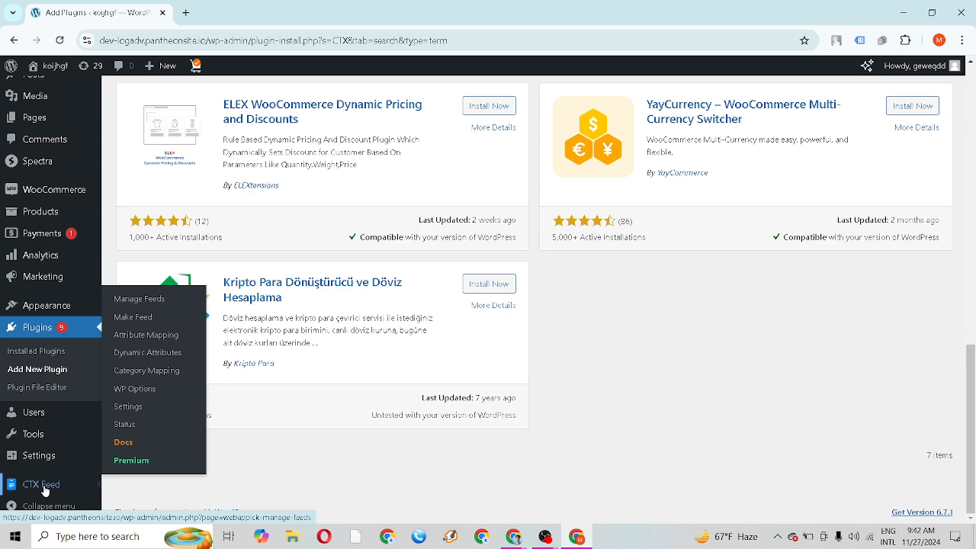
pyautogui.click(136, 317)
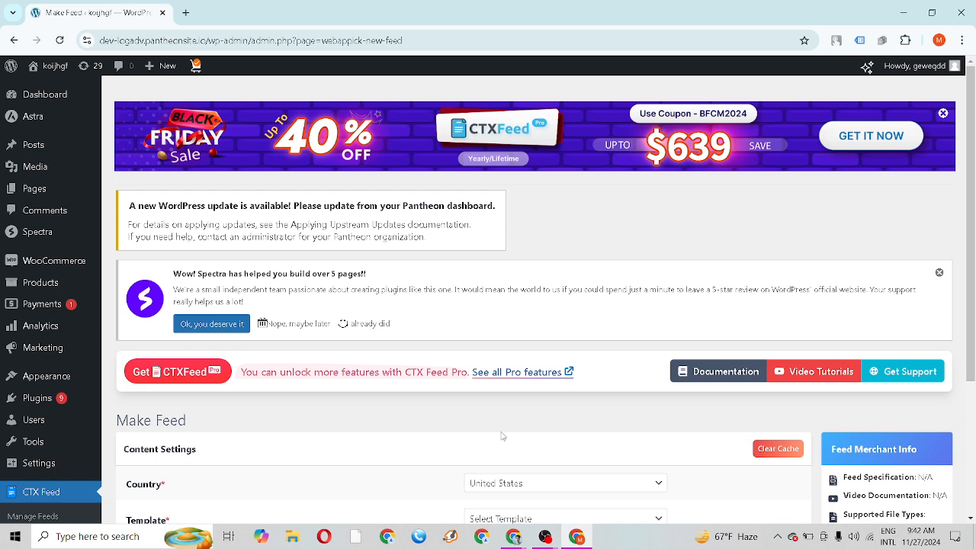
pyautogui.scroll(-3, 500, 442)
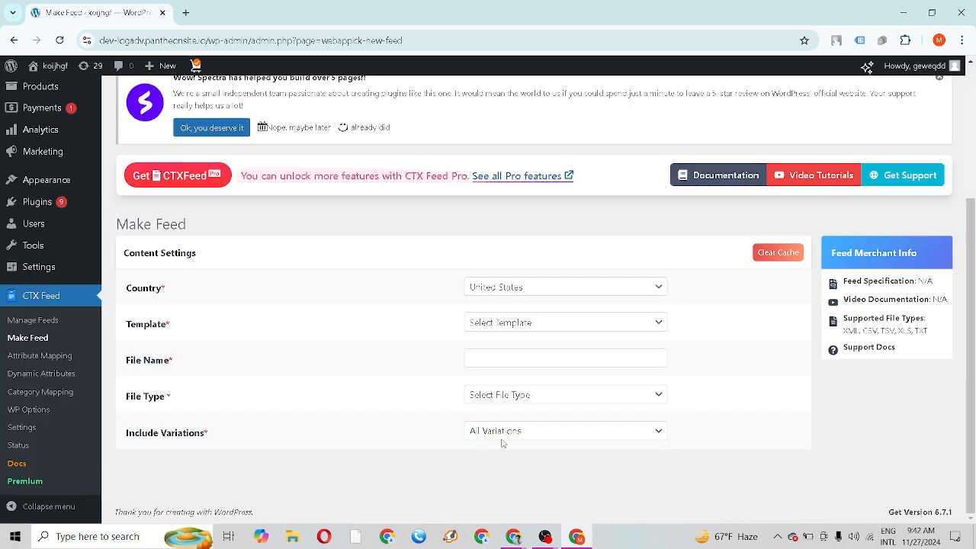
# Set the new feed's country to Bangladesh and its template to Facebook Catalog / Instagram
pyautogui.click(515, 288)
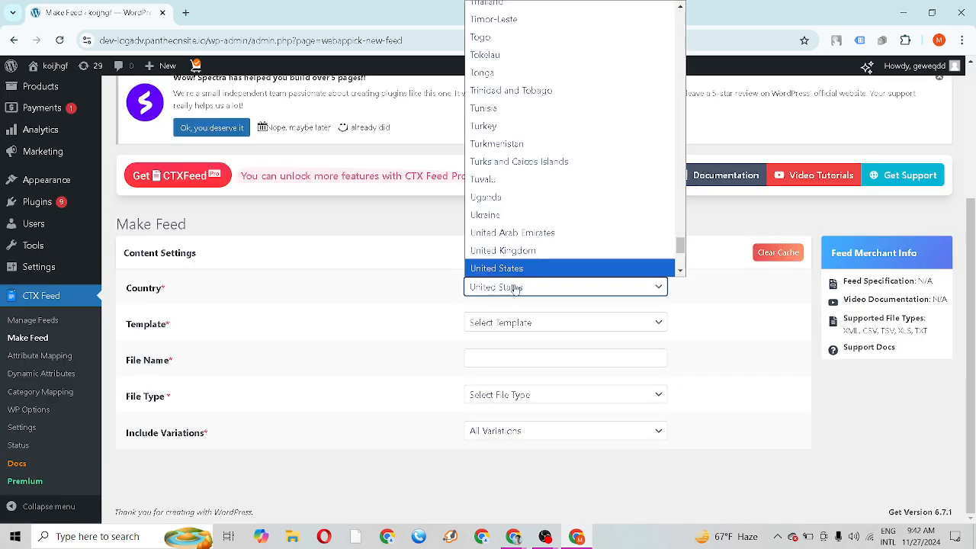
pyautogui.scroll(20, 516, 145)
pyautogui.scroll(15, 515, 138)
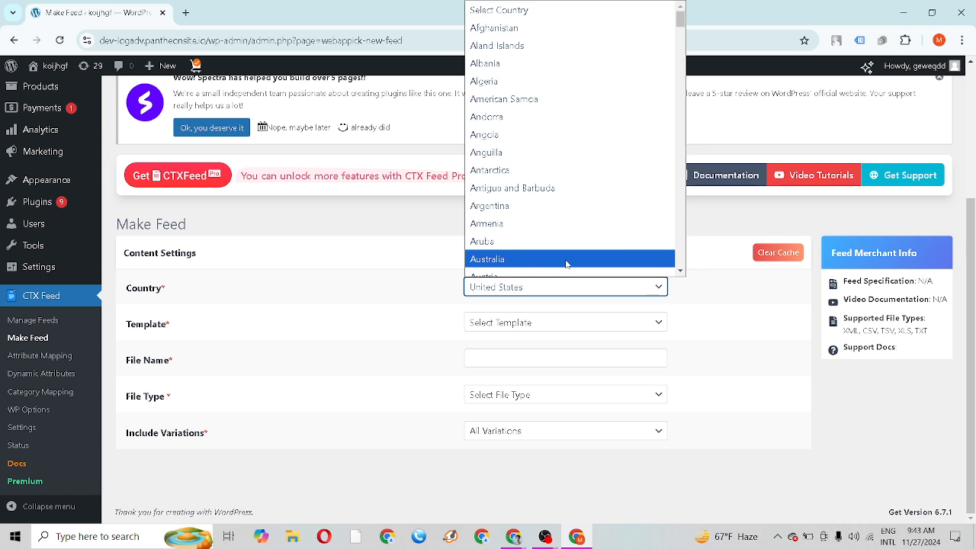
pyautogui.click(681, 271)
pyautogui.click(680, 271)
pyautogui.click(681, 271)
pyautogui.click(681, 270)
pyautogui.click(681, 271)
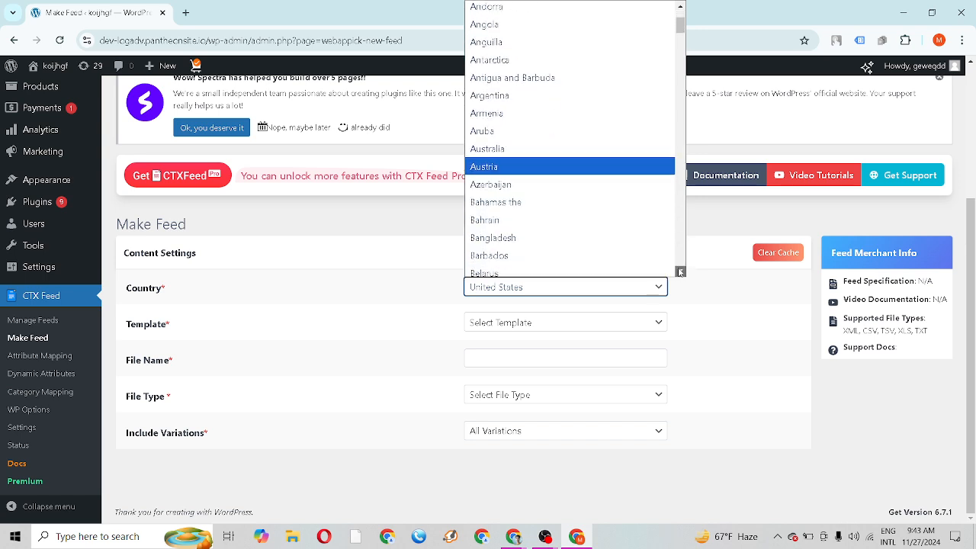
pyautogui.click(553, 233)
pyautogui.click(538, 328)
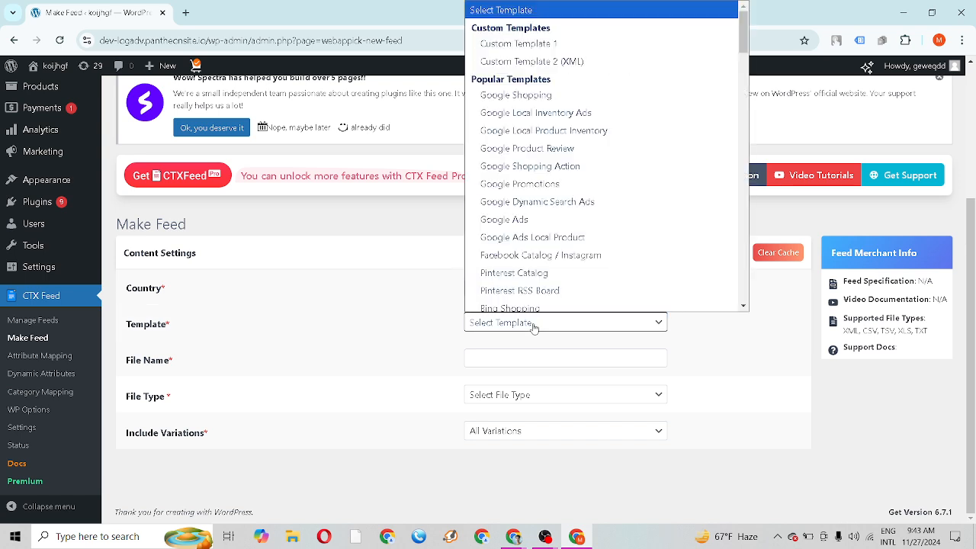
pyautogui.click(532, 255)
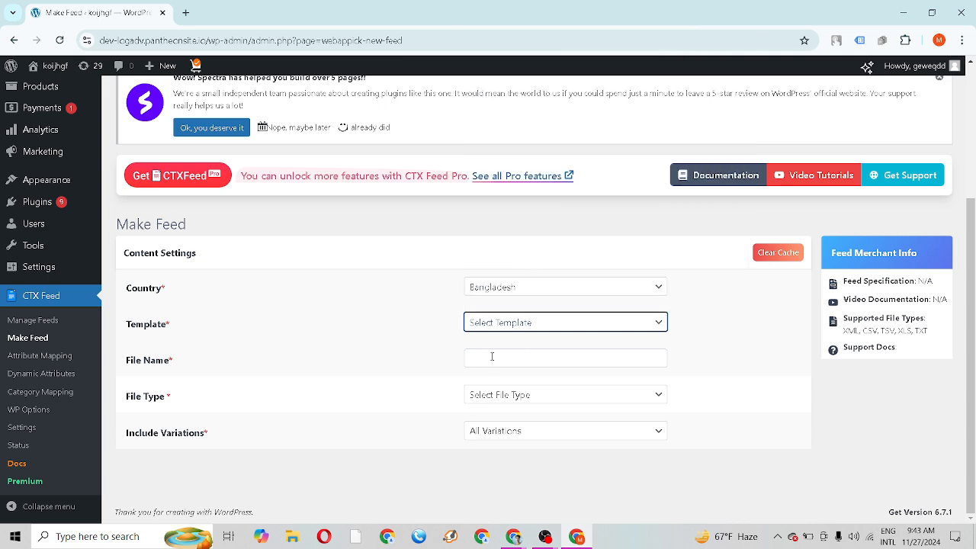
# Name the feed file "FB catalog" and generate the feed
pyautogui.click(492, 357)
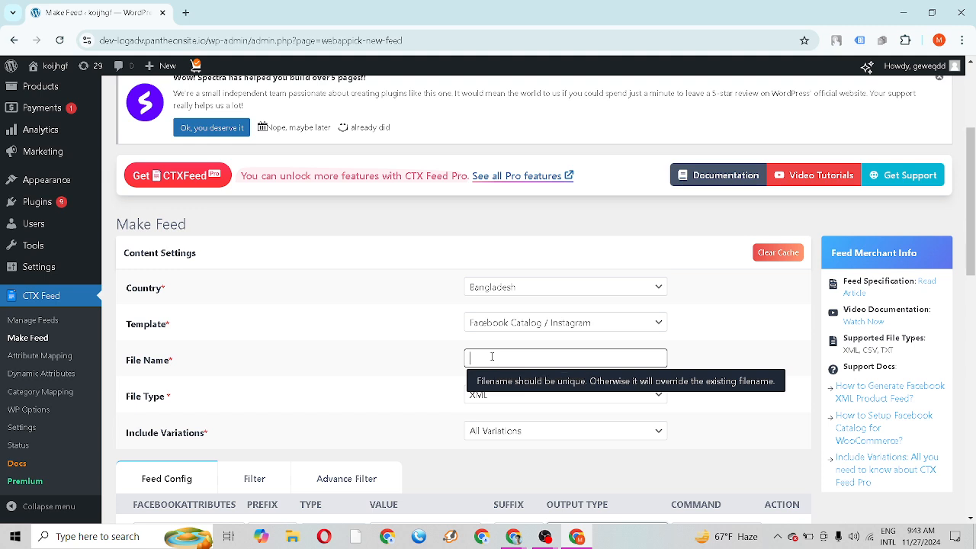
pyautogui.write('FB cata')
pyautogui.press('BackSpace')
pyautogui.press('BackSpace')
pyautogui.write('talo')
pyautogui.write('g')
pyautogui.scroll(-1, 534, 423)
pyautogui.scroll(-10, 460, 433)
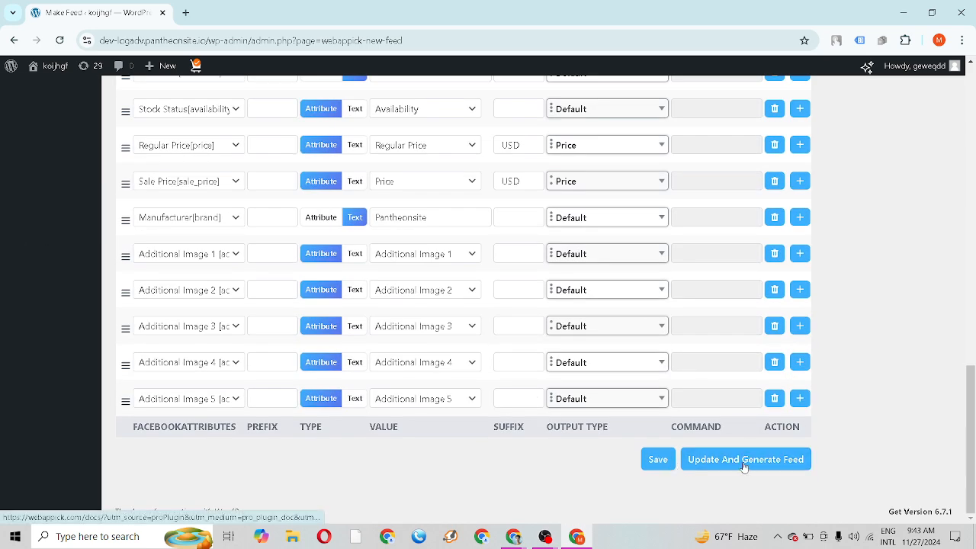
pyautogui.click(744, 461)
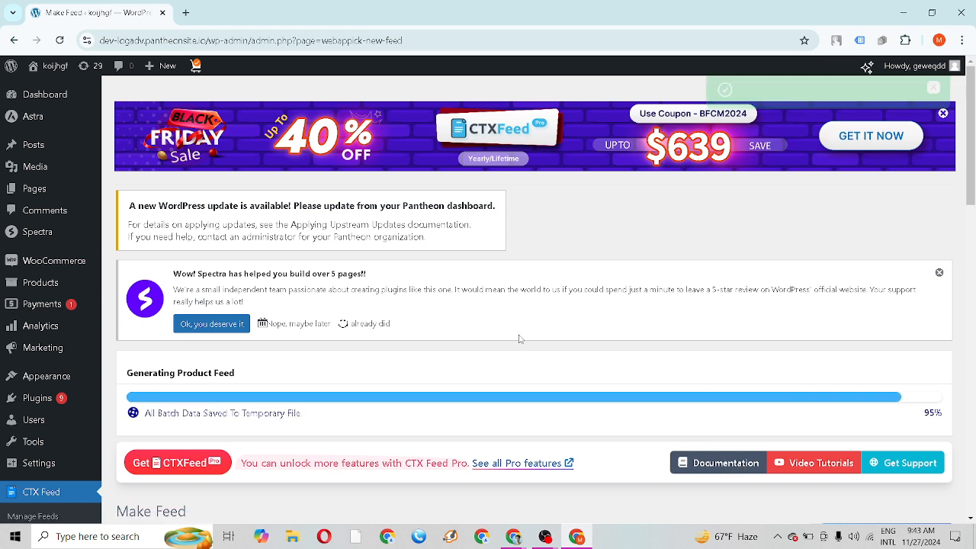
# Copy the generated feed's URL and switch back to the data sources in Commerce Manager
pyautogui.moveTo(663, 367); pyautogui.dragTo(281, 366)
pyautogui.rightClick(296, 372)
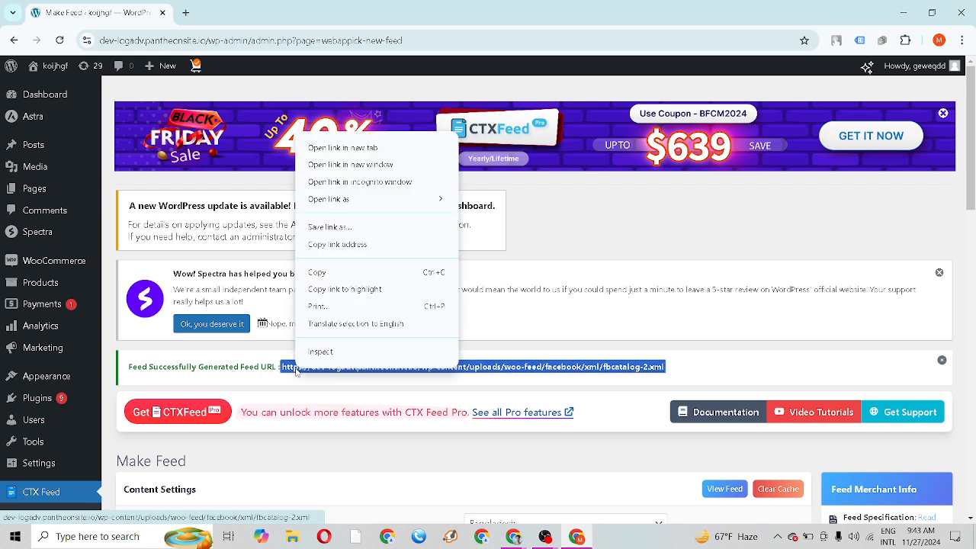
pyautogui.click(325, 273)
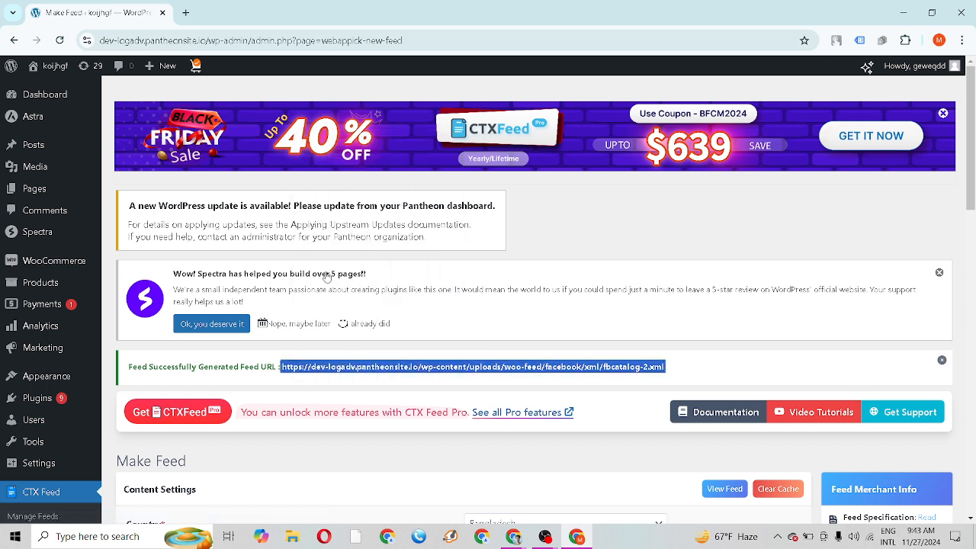
pyautogui.click(905, 9)
pyautogui.scroll(-1, 372, 336)
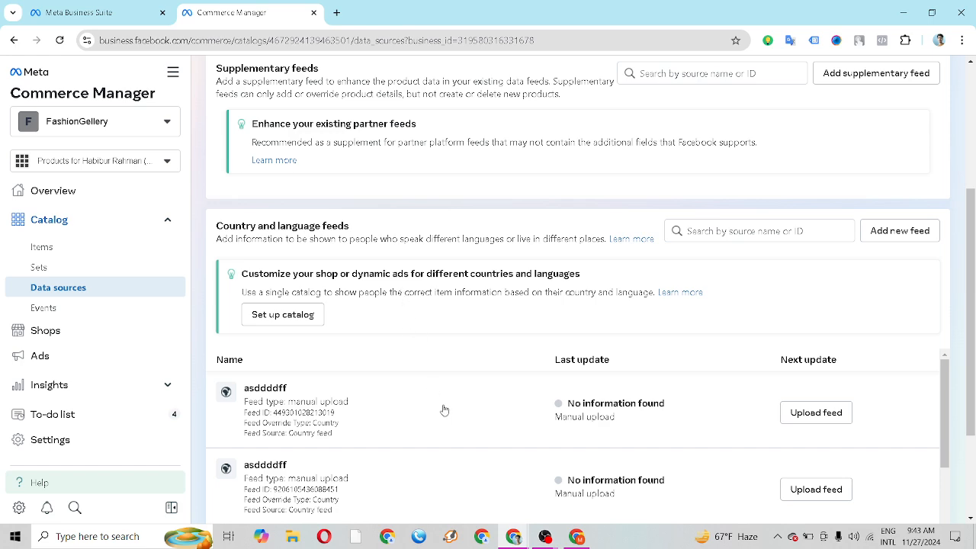
pyautogui.scroll(3, 425, 391)
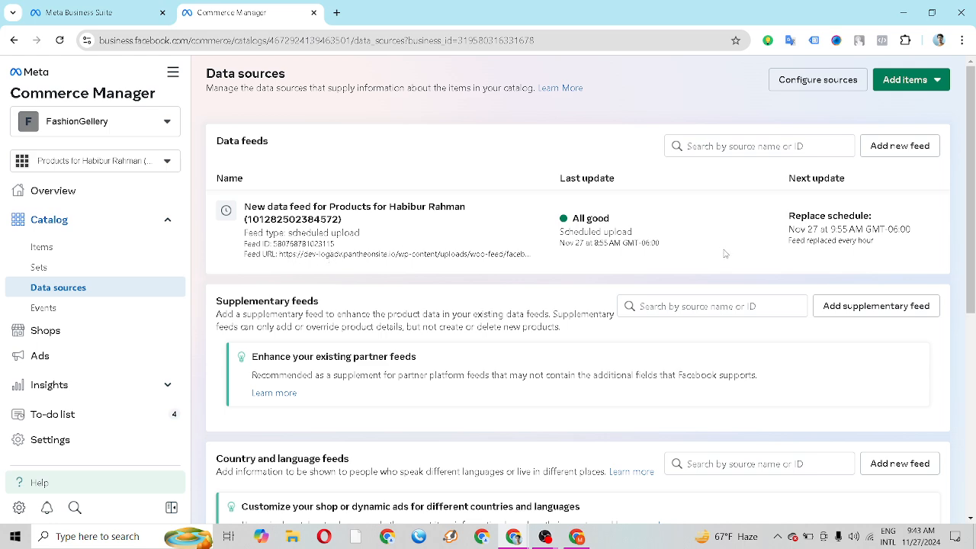
# Open the catalog's product sets to view the existing sets and their items
pyautogui.click(42, 268)
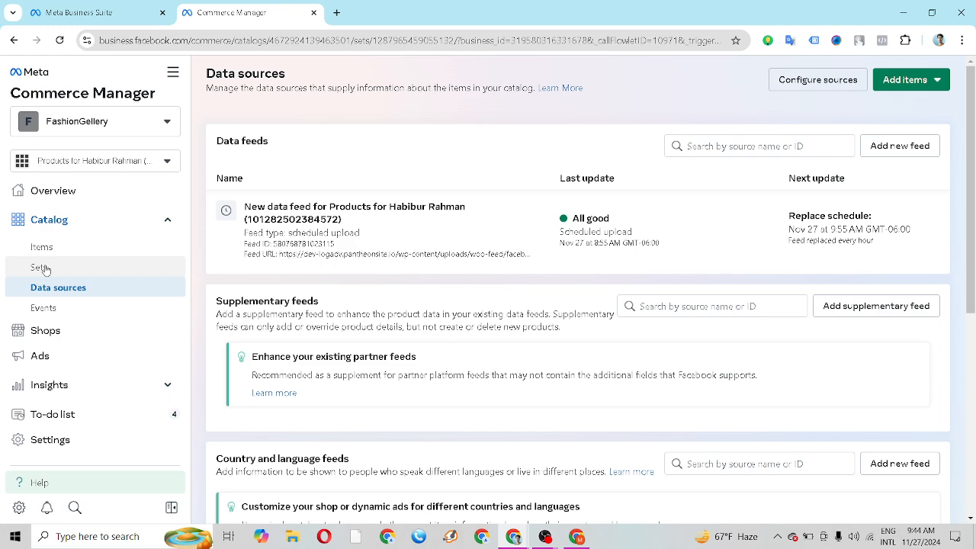
pyautogui.click(42, 267)
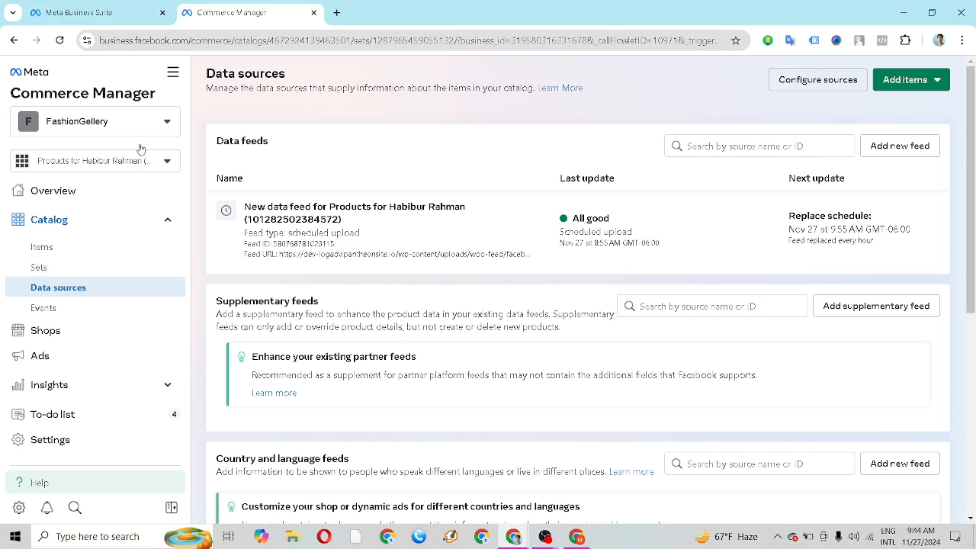
pyautogui.click(51, 272)
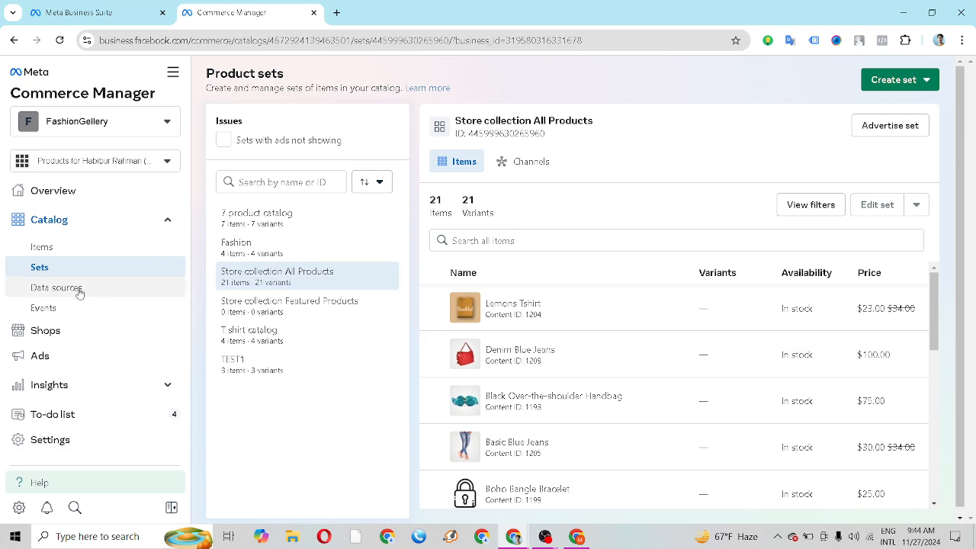
# Create a set named "4 product" from the catalog items Lemons Tshirt, Denim Blue Jeans, Black Over-the-shoulder Handbag and Basic Blue Jeans
pyautogui.click(36, 249)
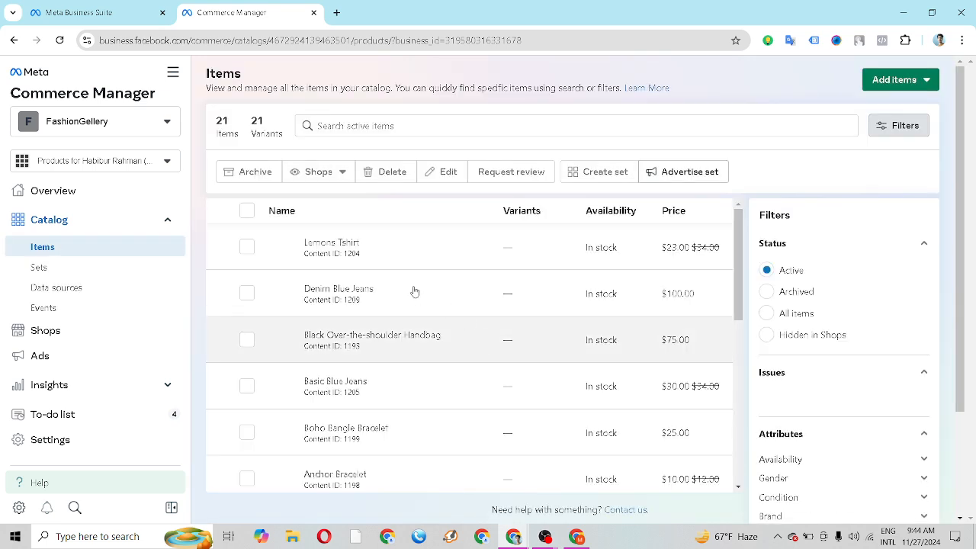
pyautogui.click(246, 246)
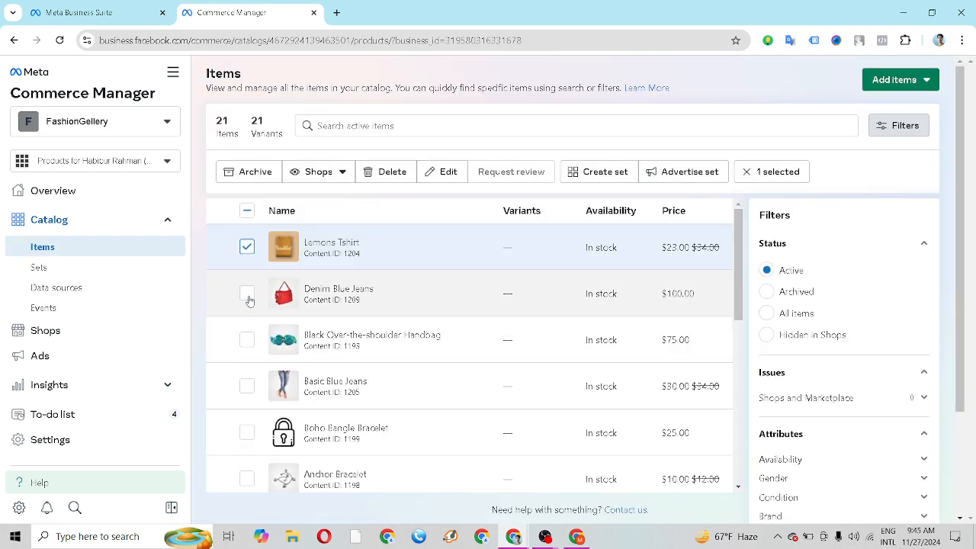
pyautogui.click(246, 293)
pyautogui.click(247, 339)
pyautogui.click(246, 386)
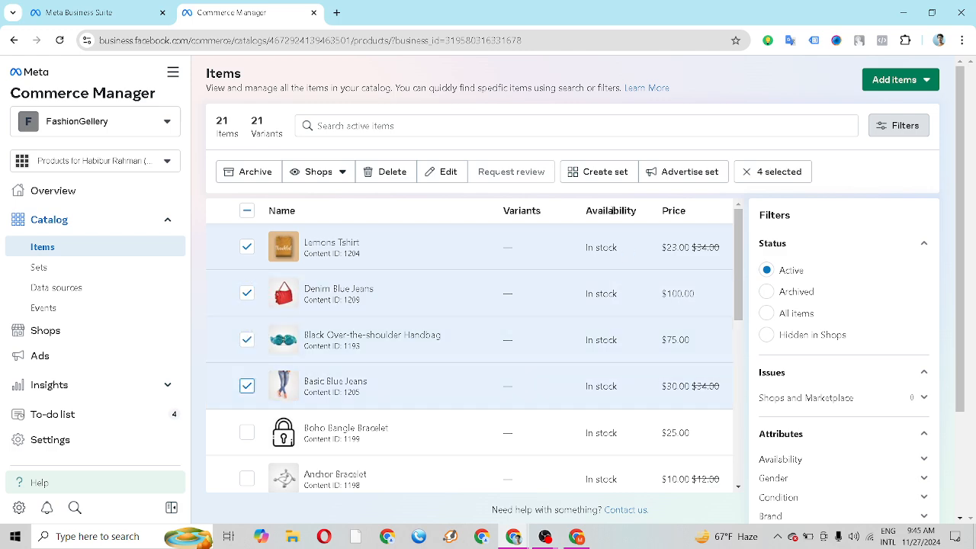
pyautogui.click(592, 173)
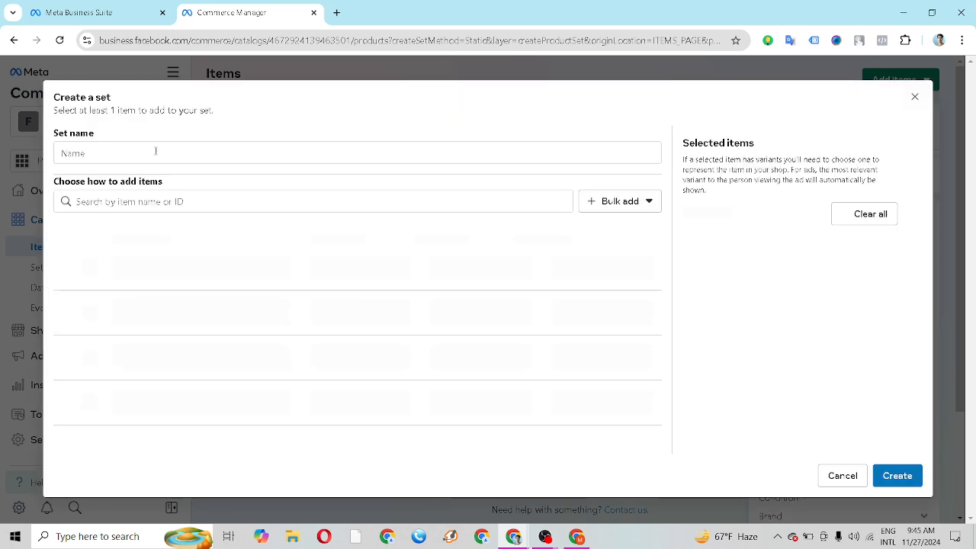
pyautogui.click(75, 154)
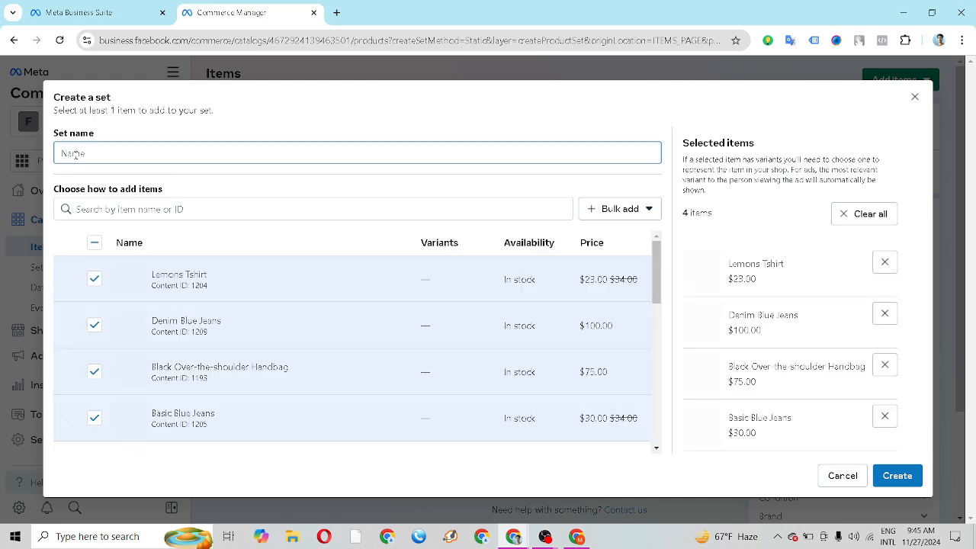
pyautogui.write('4')
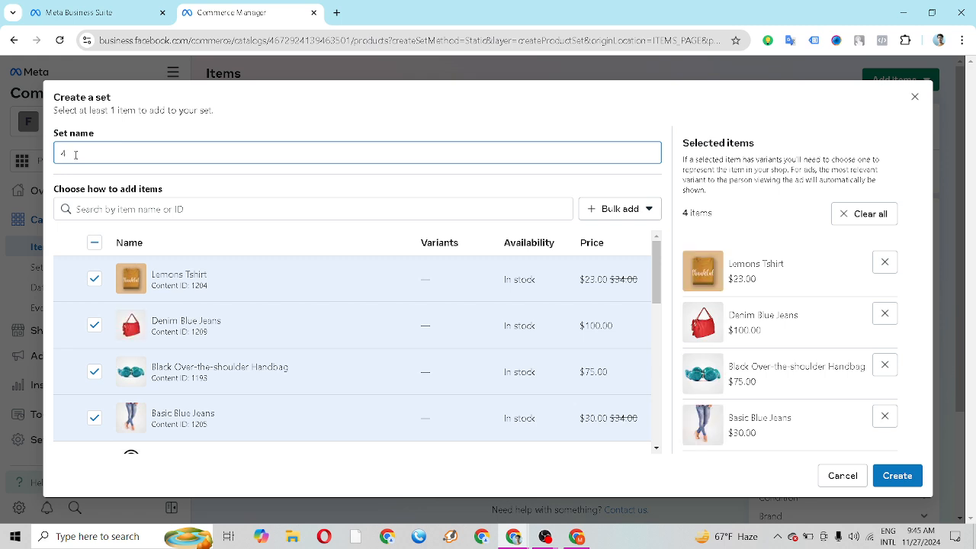
pyautogui.write(' produ')
pyautogui.write('ct')
pyautogui.click(909, 476)
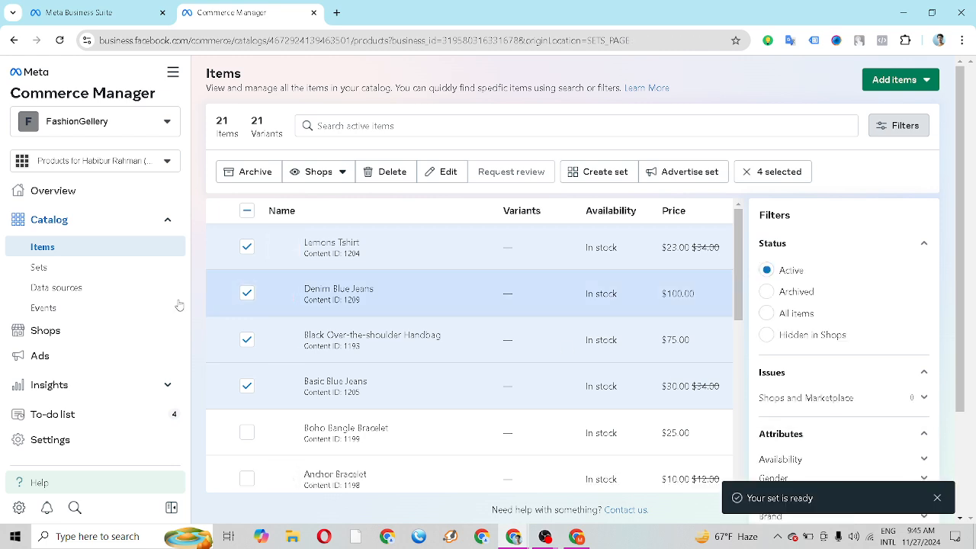
# Open the catalog's product sets and reload the page to refresh the list of sets
pyautogui.click(54, 267)
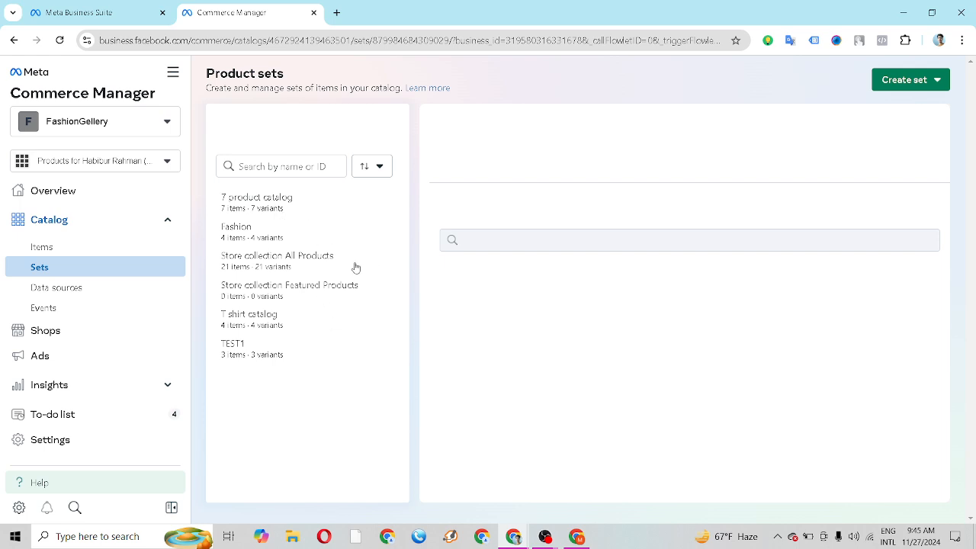
pyautogui.click(59, 40)
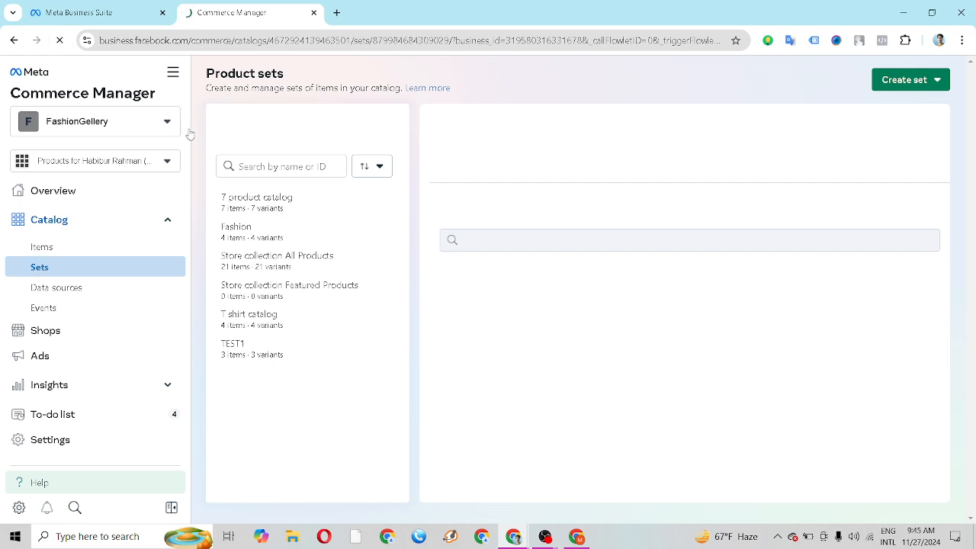